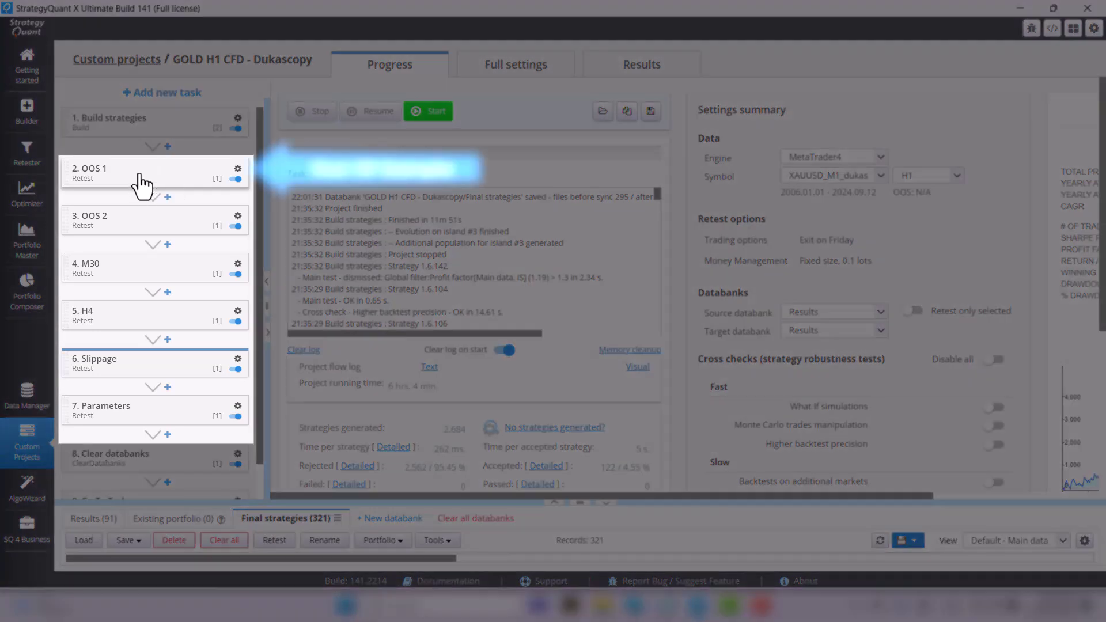
Step: Step through the M30, H4, Slippage and Parameters retest tasks, ending on Parameters
left_click(151, 279)
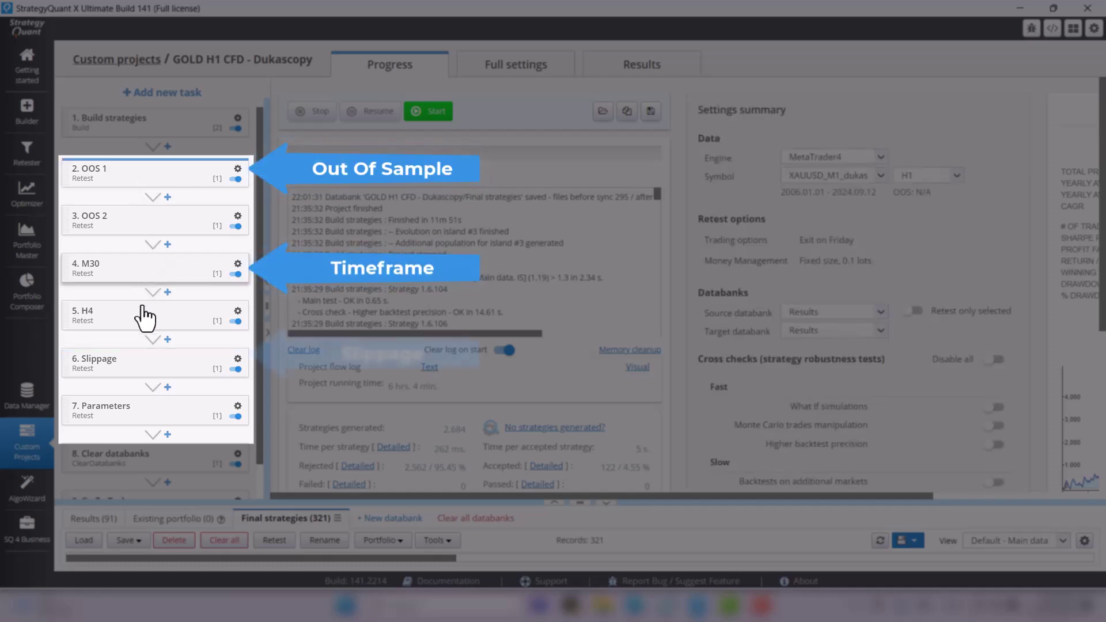
left_click(143, 323)
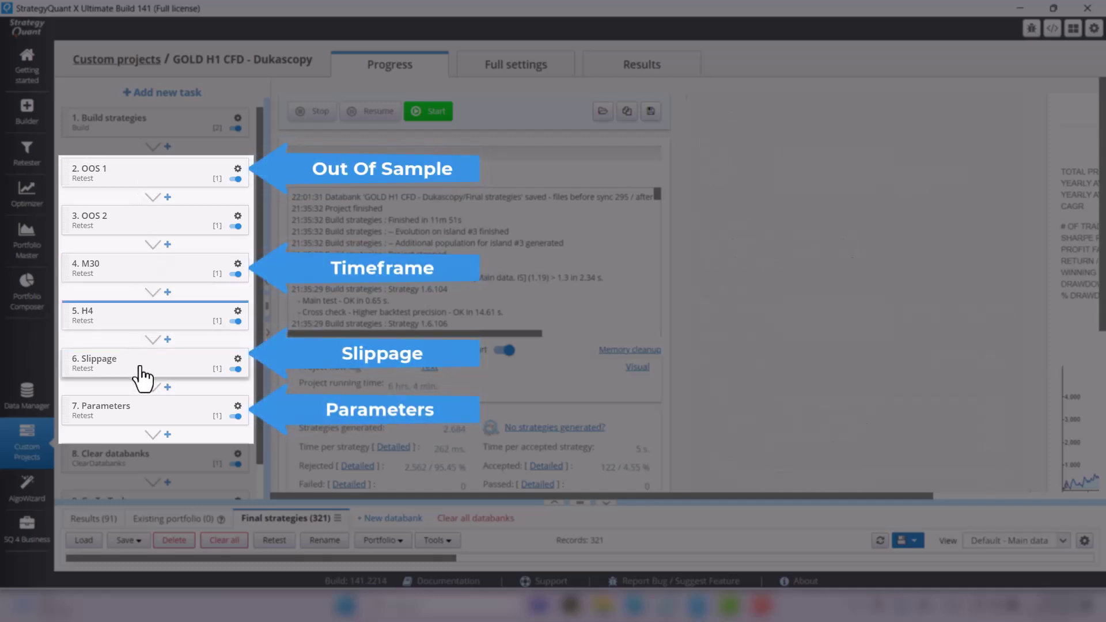
left_click(143, 377)
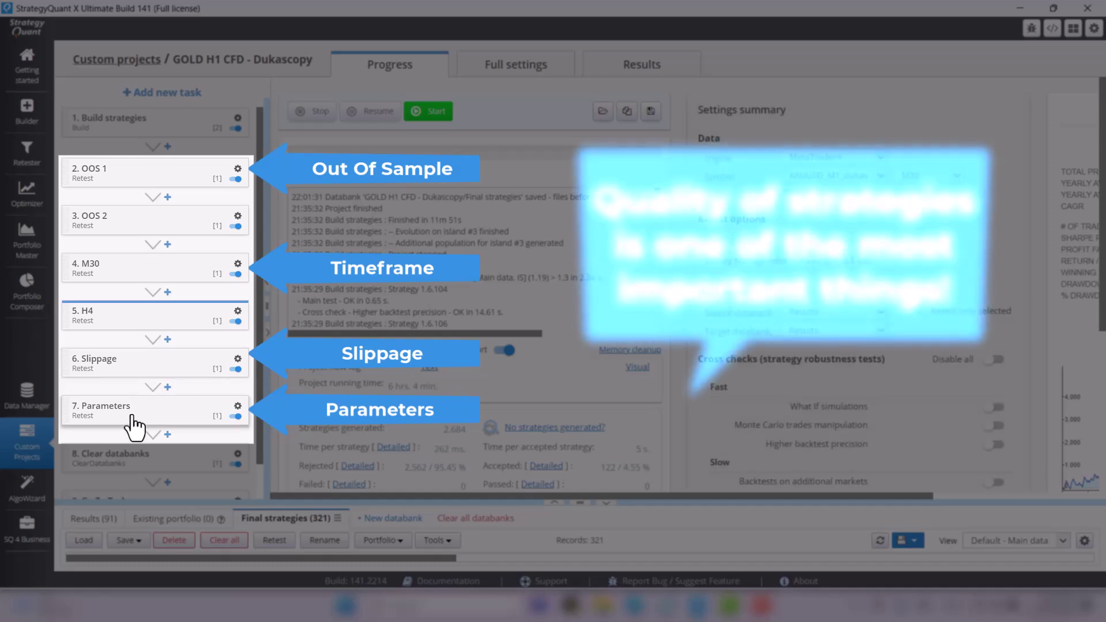
left_click(135, 426)
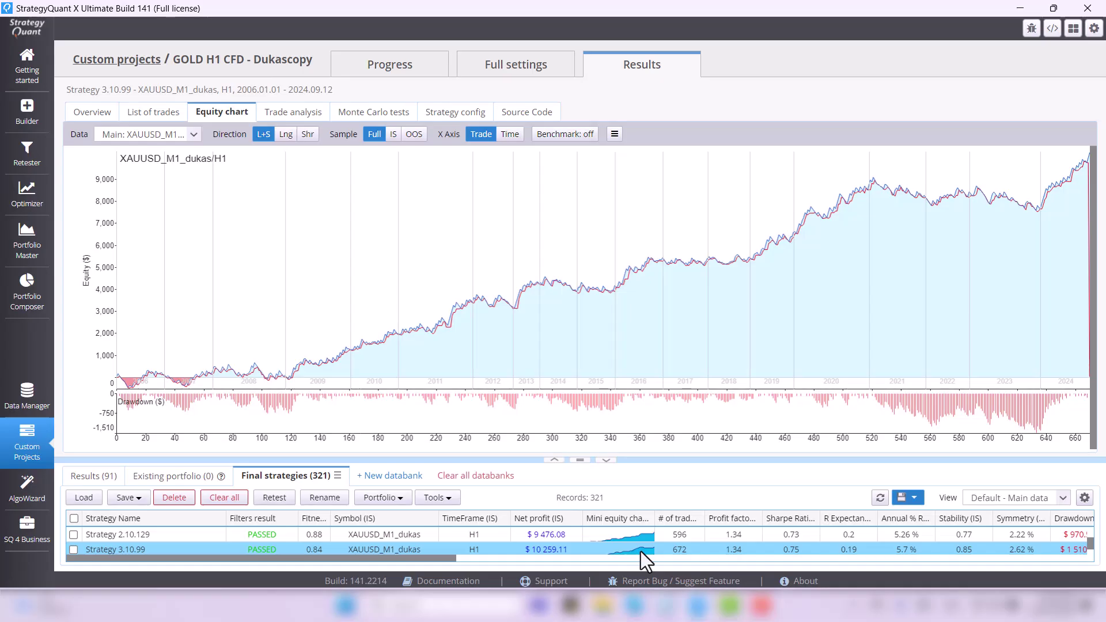
Step: Return to the Progress overview and select the OOS 1 retest task
left_click(384, 70)
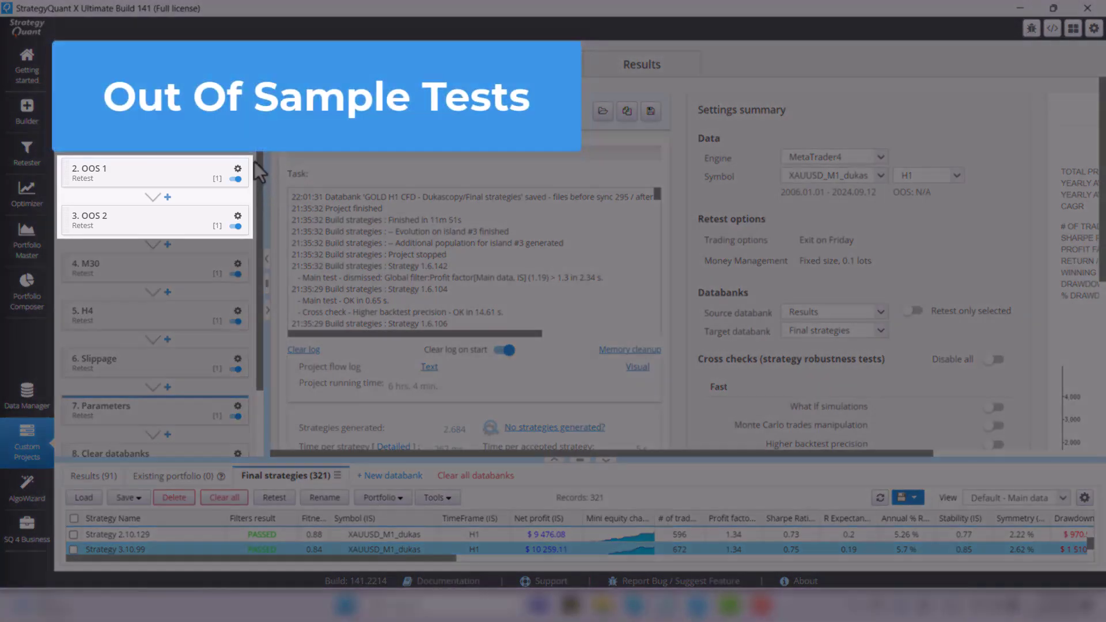
left_click(186, 177)
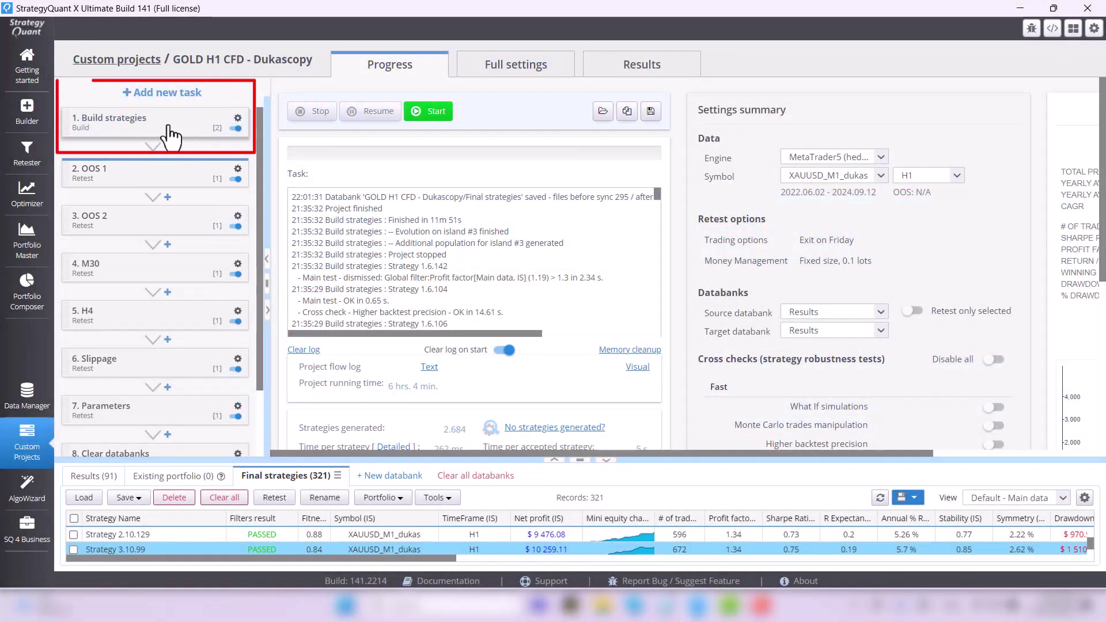
Step: Check the Build strategies task's XAUUSD H1 data period, 2014.01.01 to 2022.06.30
left_click(134, 132)
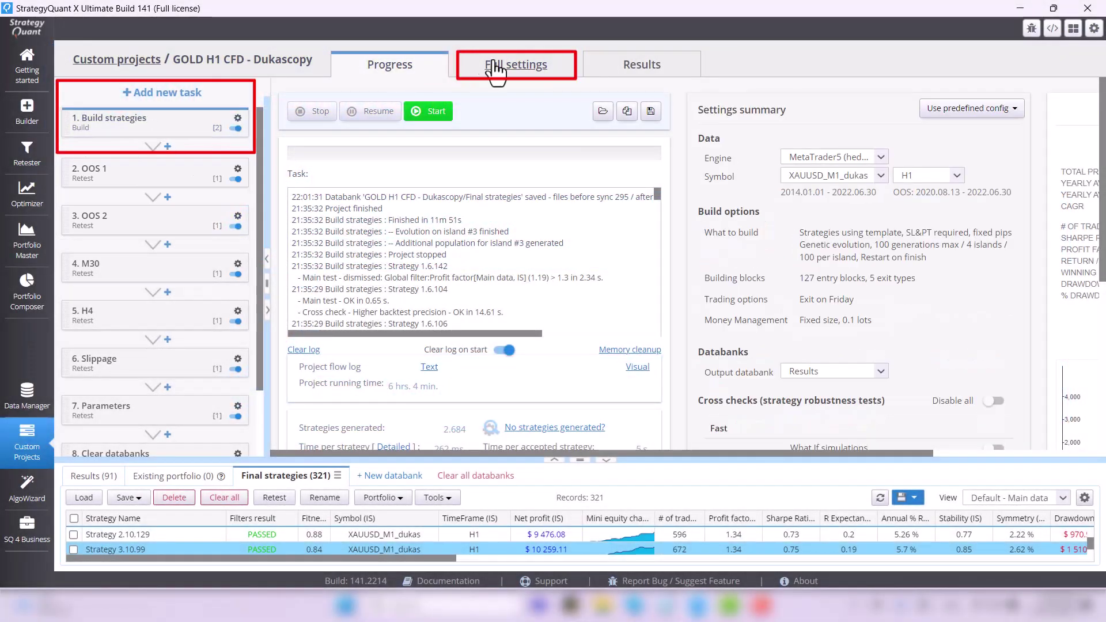
left_click(512, 78)
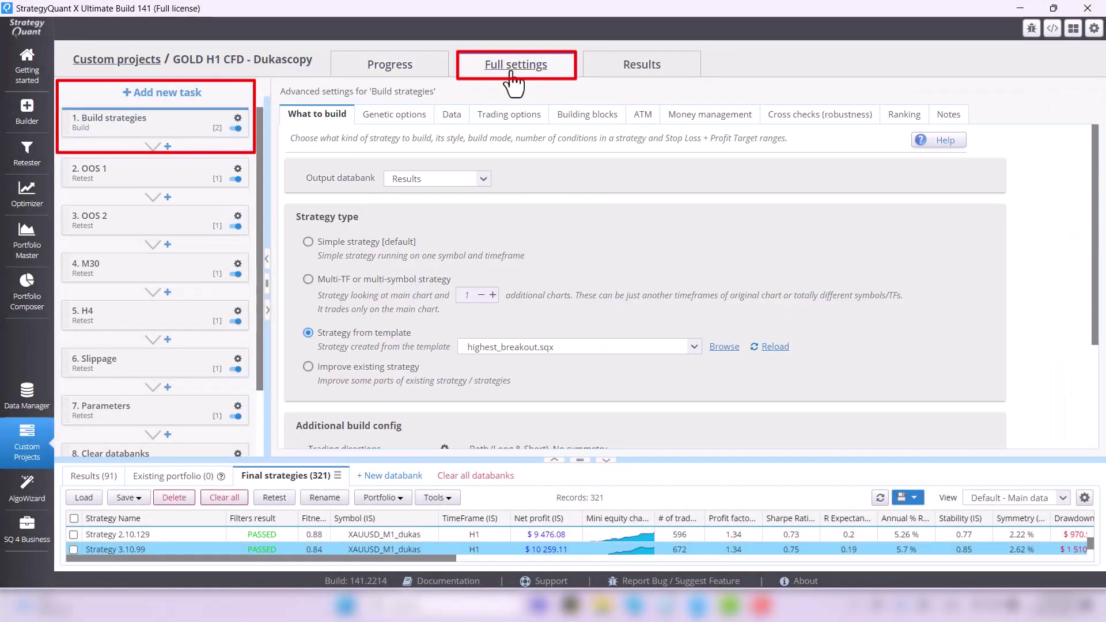
left_click(448, 120)
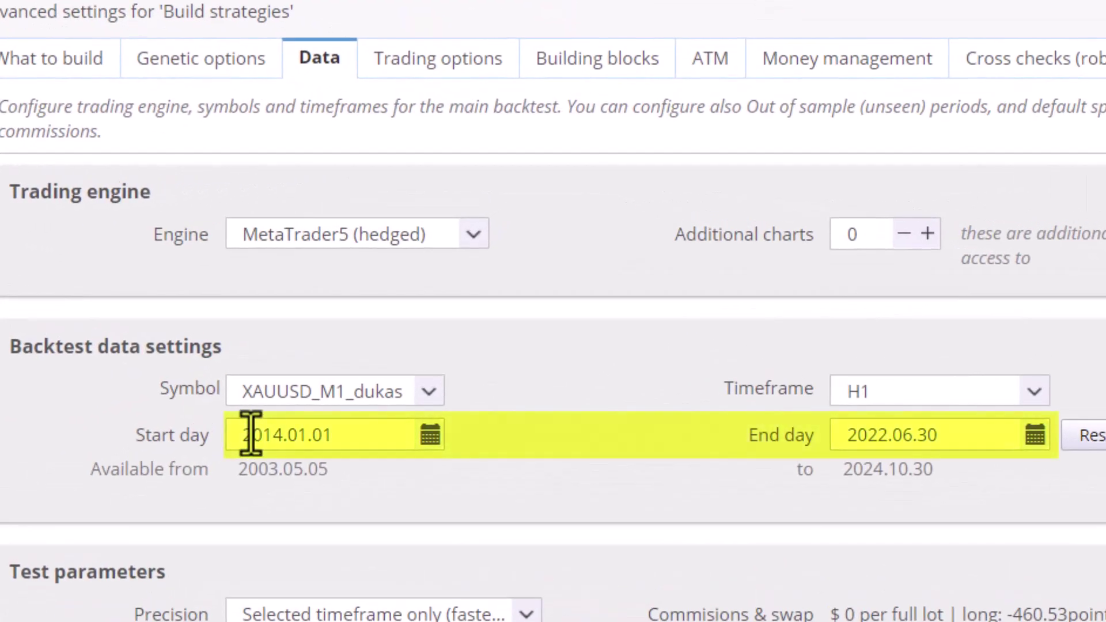
left_click(251, 435)
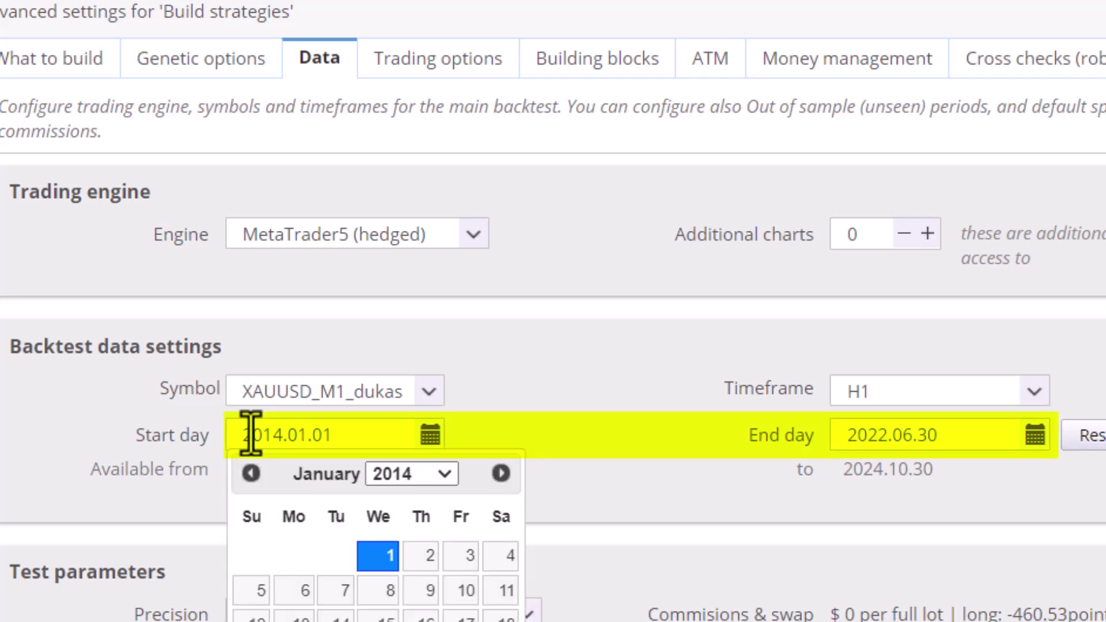
left_click(567, 457)
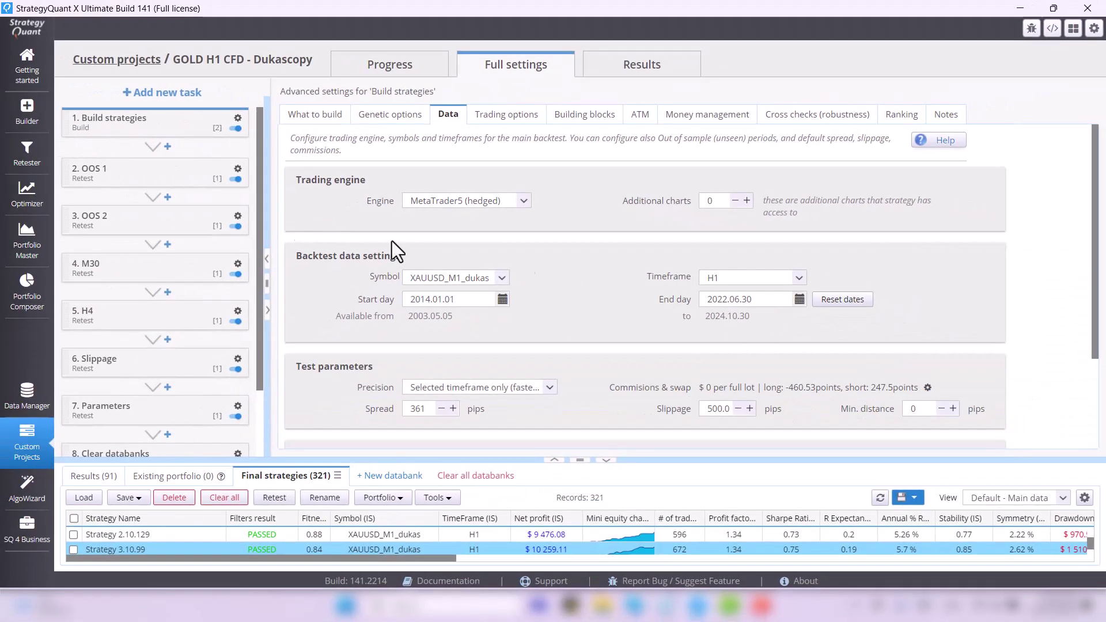
Step: Review the data periods of OOS 1 (2022–2024) and OOS 2 (2006.01.01–2014.01.01)
left_click(160, 177)
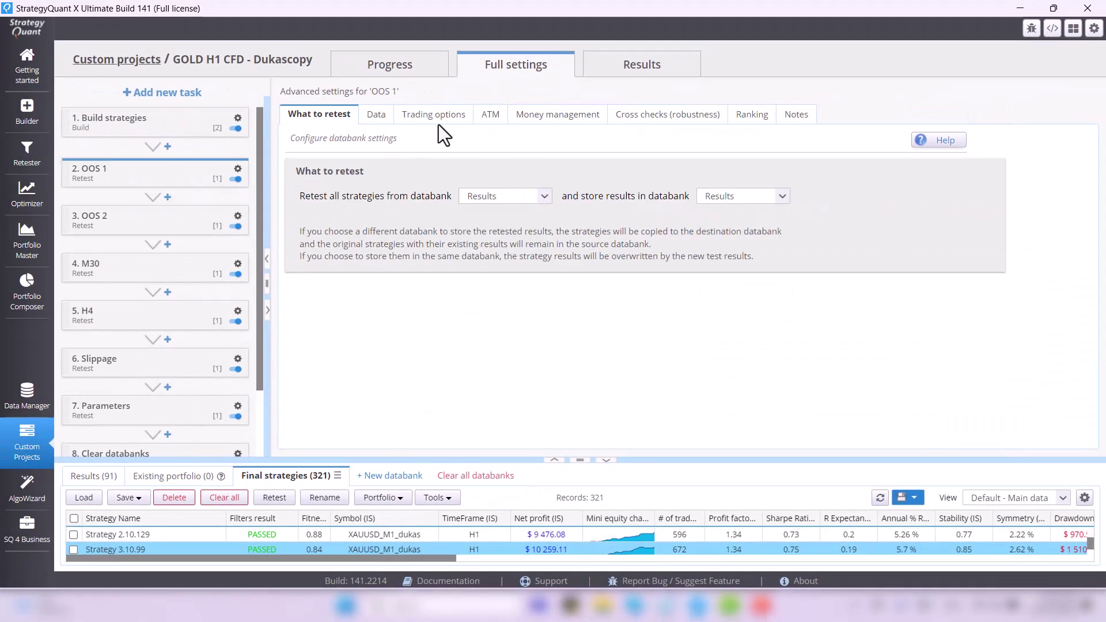
left_click(381, 120)
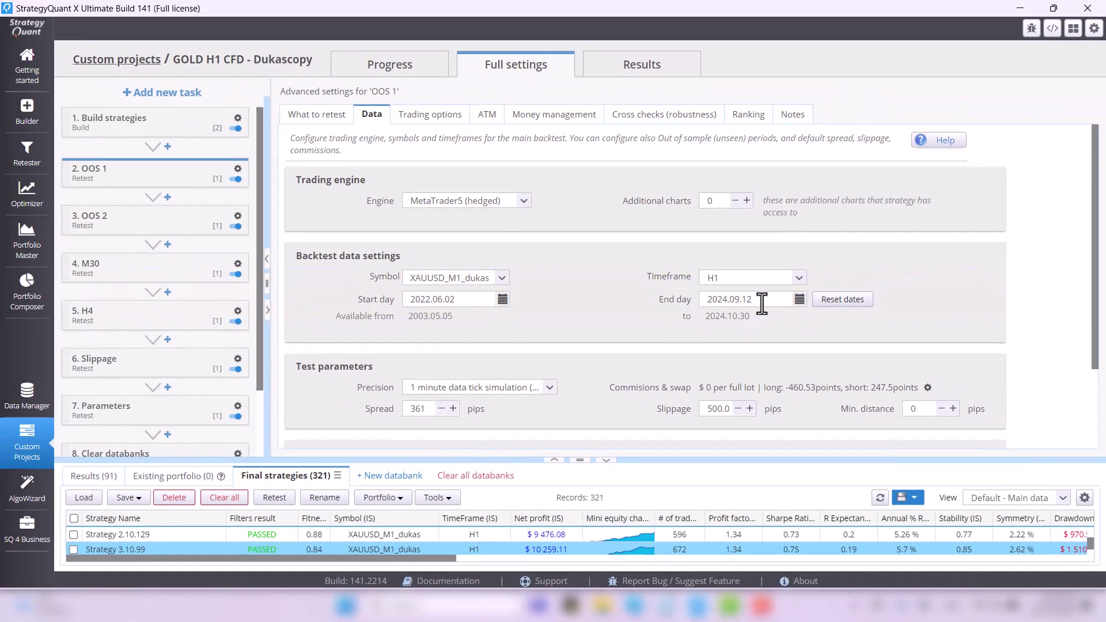
left_click(91, 216)
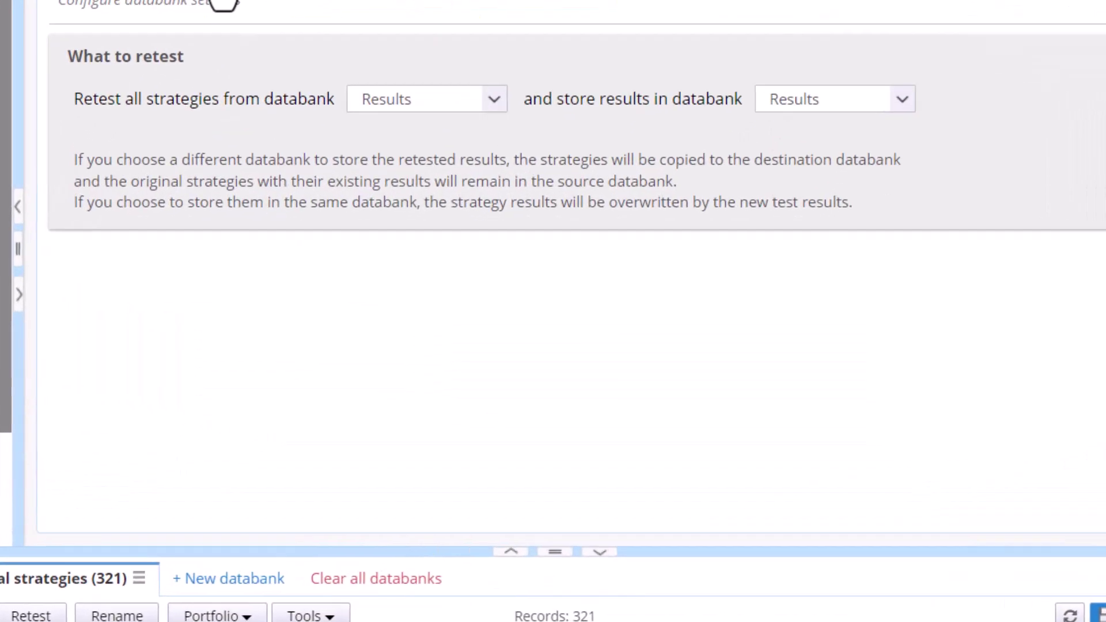
left_click(366, 108)
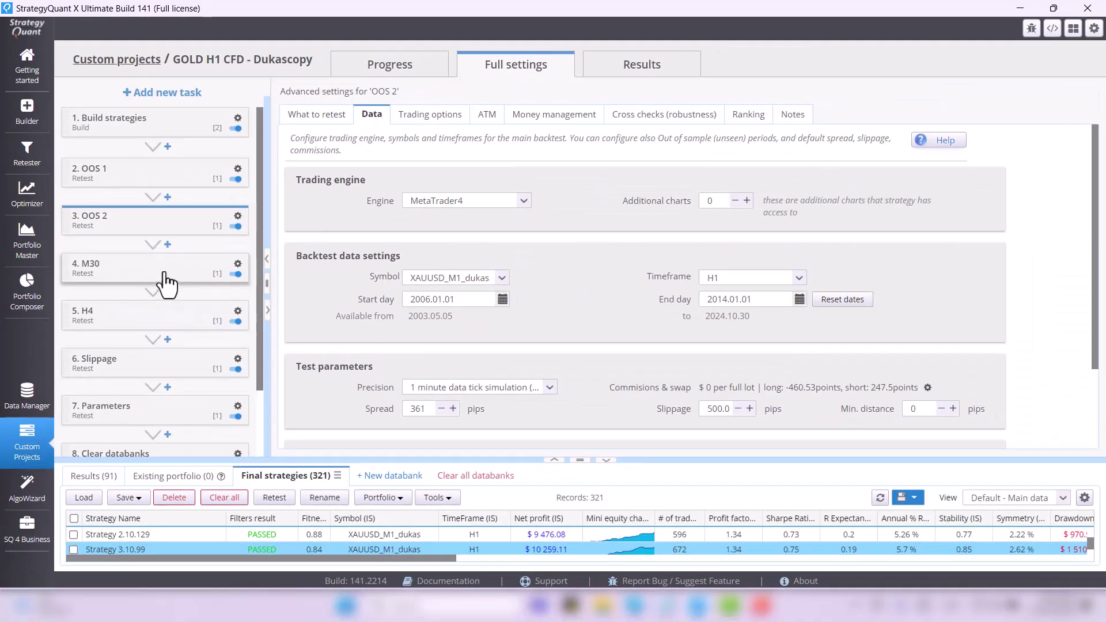
Step: Compare the M30 retest's XAUUSD M30 data settings with the Build task's, then return to M30
left_click(167, 283)
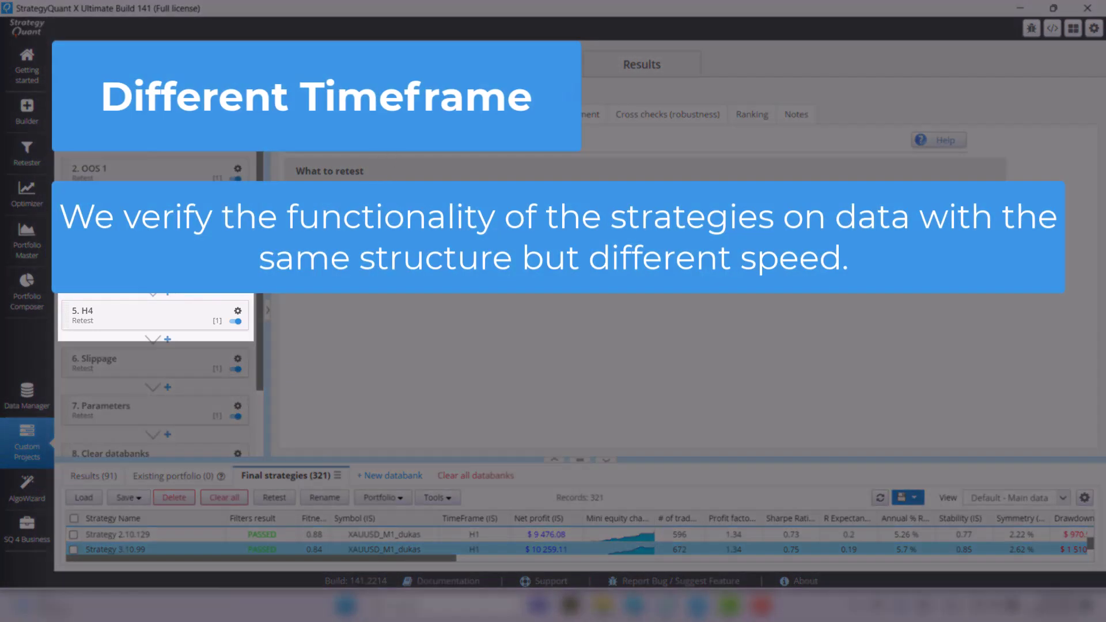
left_click(377, 114)
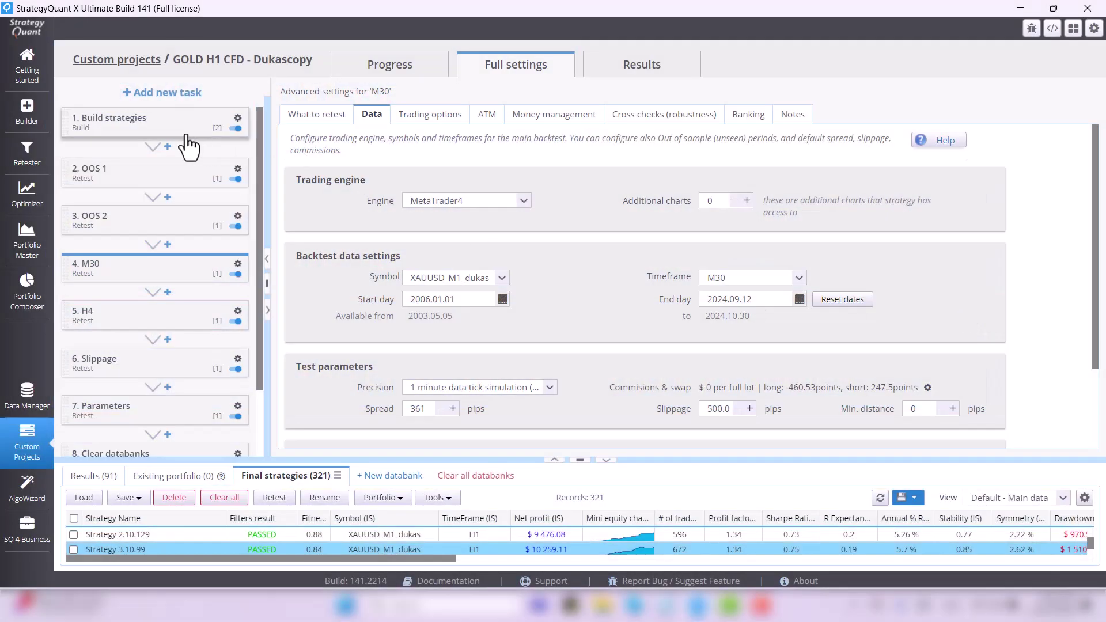
left_click(184, 139)
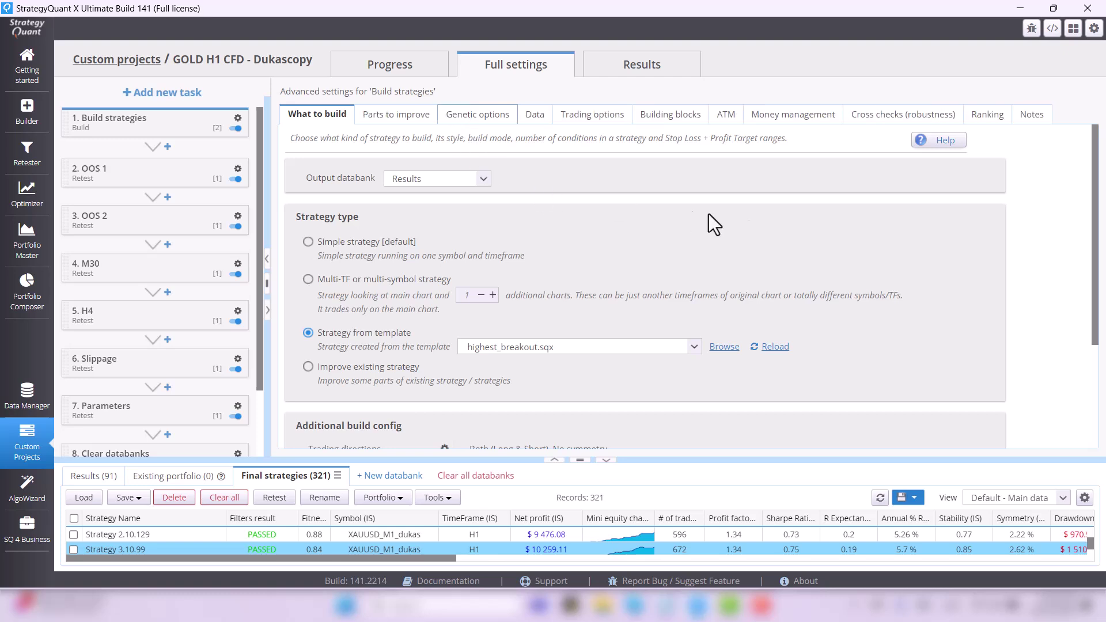
left_click(538, 117)
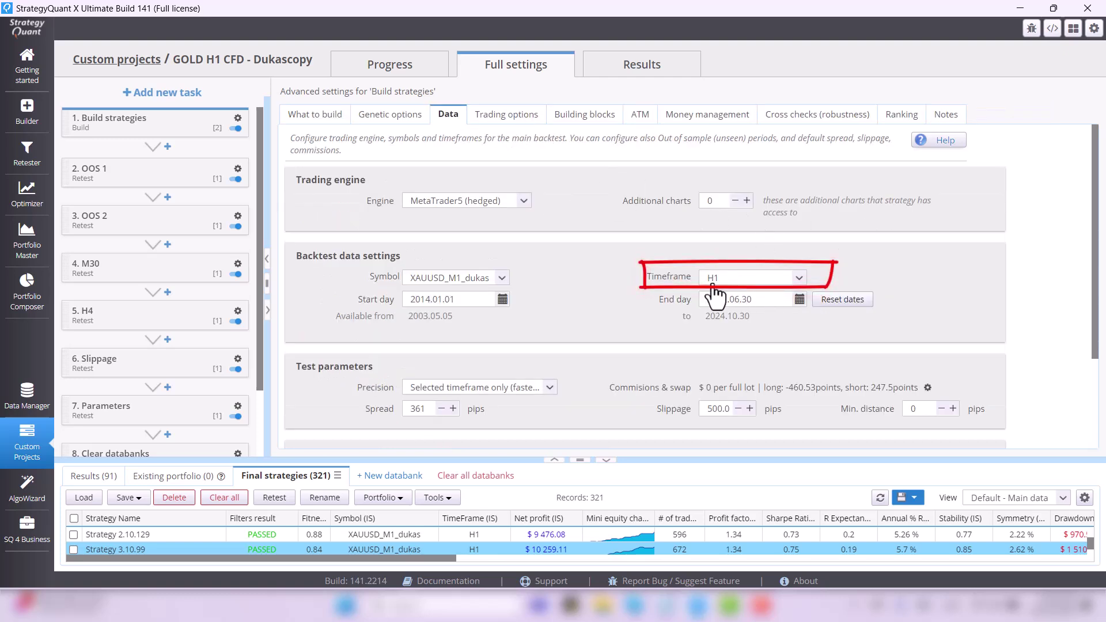
left_click(100, 276)
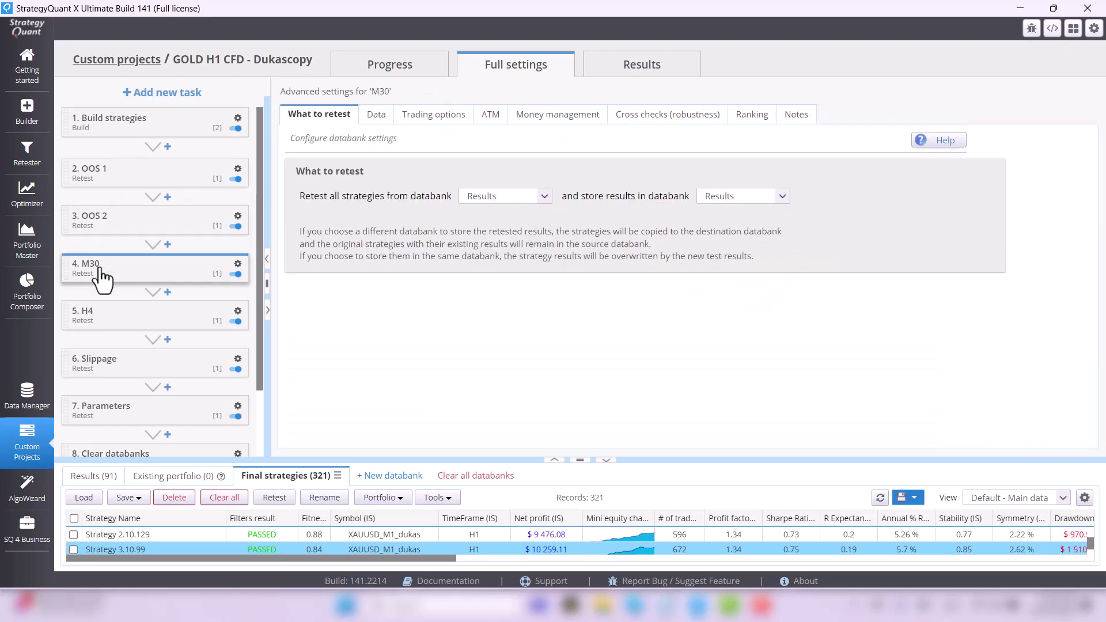
left_click(381, 121)
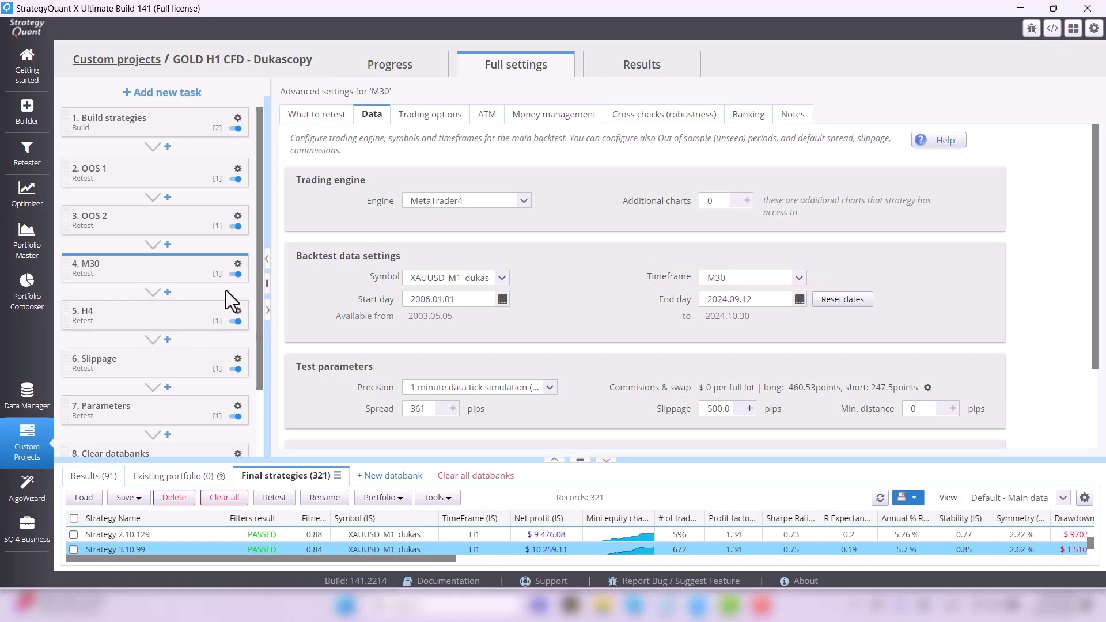
Step: Show the H4 task's data: XAUUSD H4 from 2006.01.01, spread 60, slippage 50
left_click(129, 323)
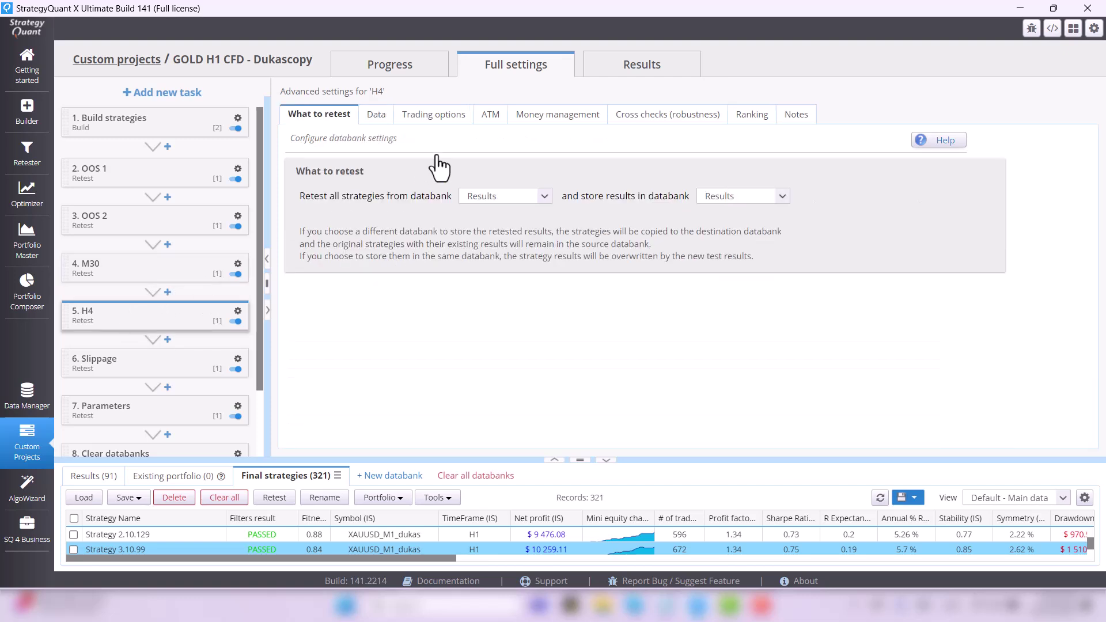
left_click(377, 123)
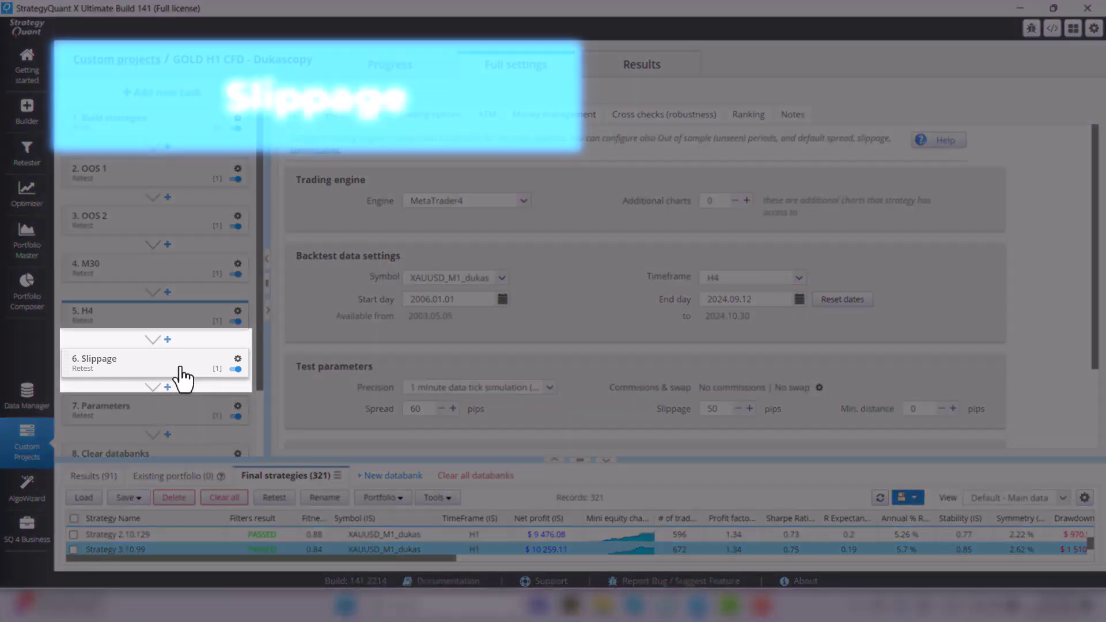
Step: Show the Slippage task's data settings and highlight its 1500.0 pips slippage value
left_click(181, 370)
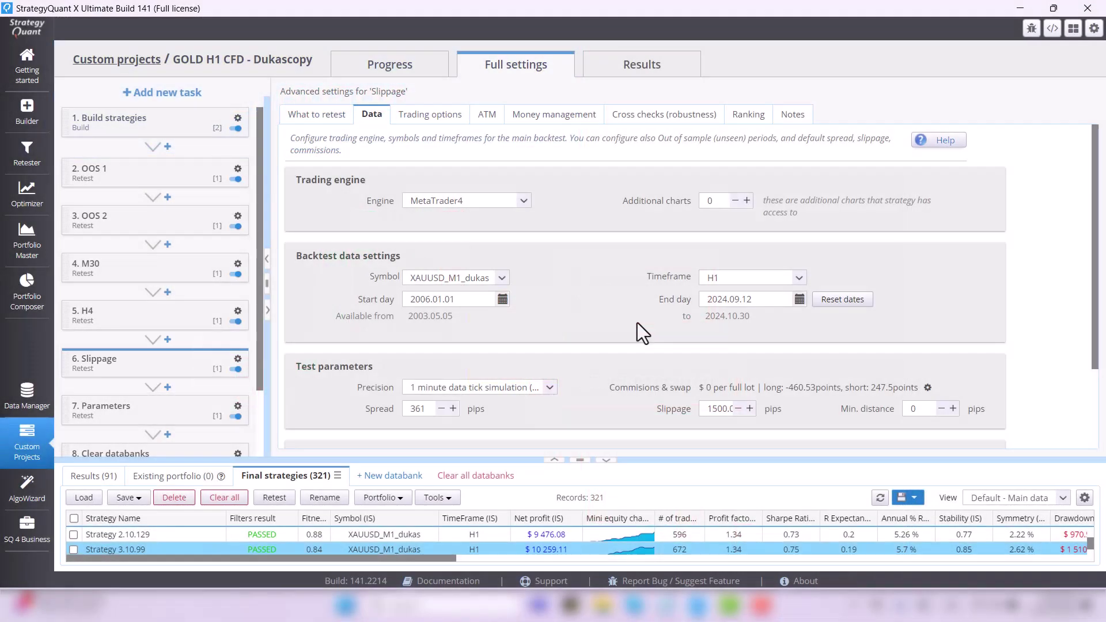
scroll(420, 389, "down", 2)
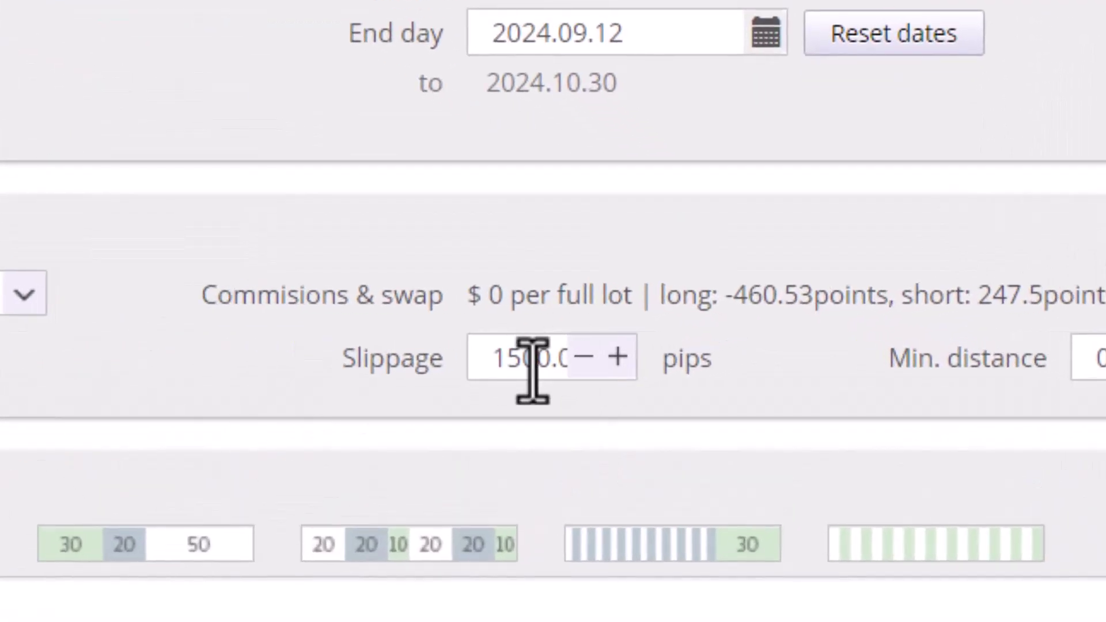
double_click(532, 358)
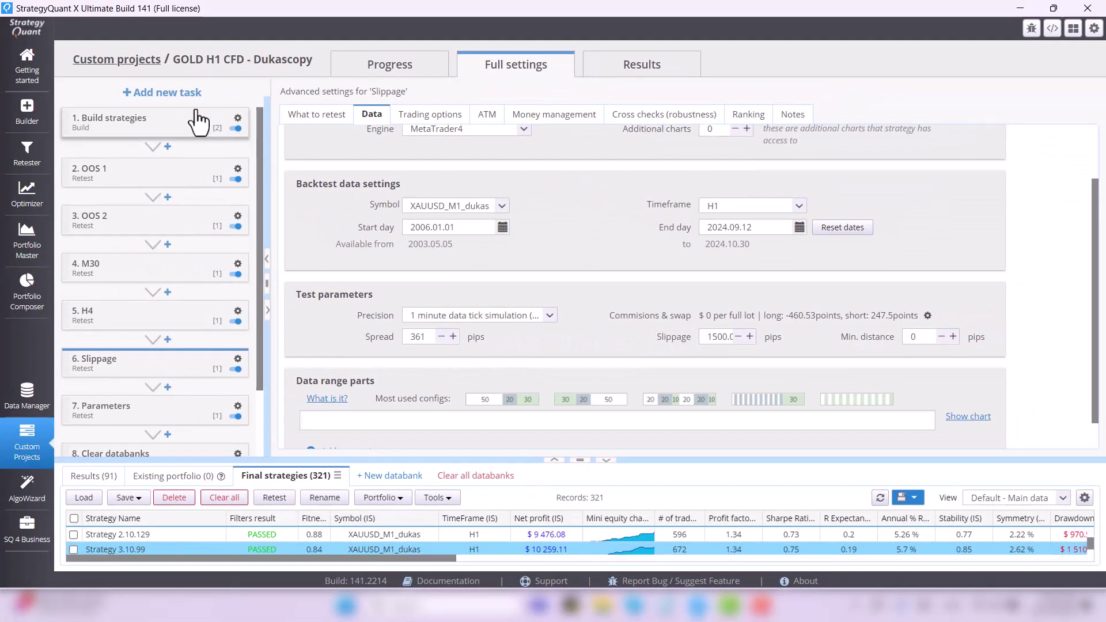
Step: Show the Build strategies task's data settings with the original 500.0 pips slippage
left_click(159, 127)
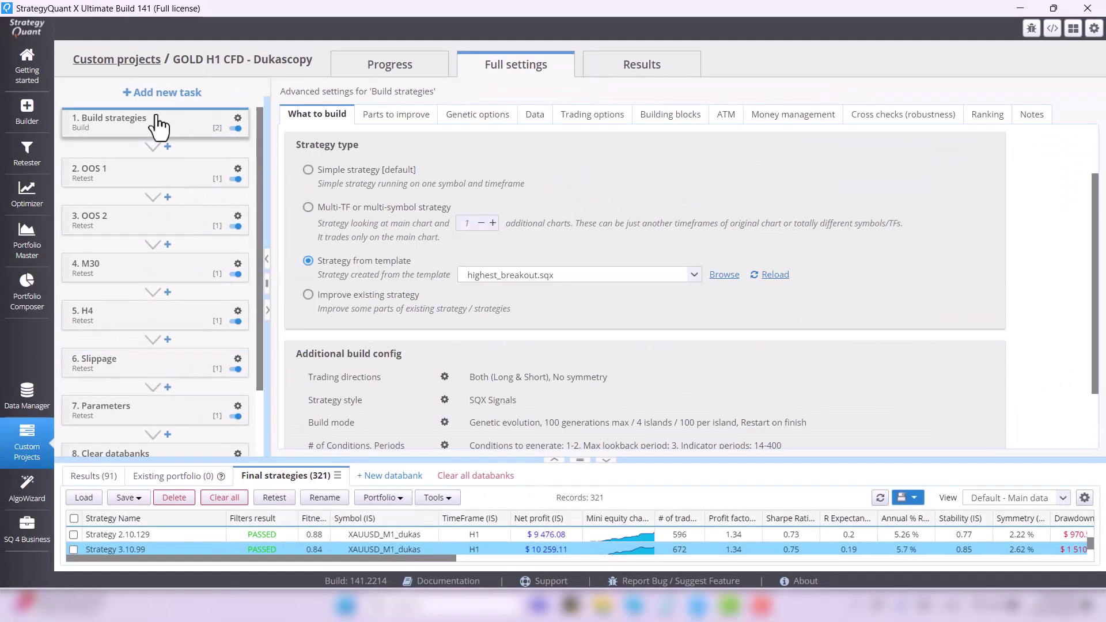
left_click(458, 122)
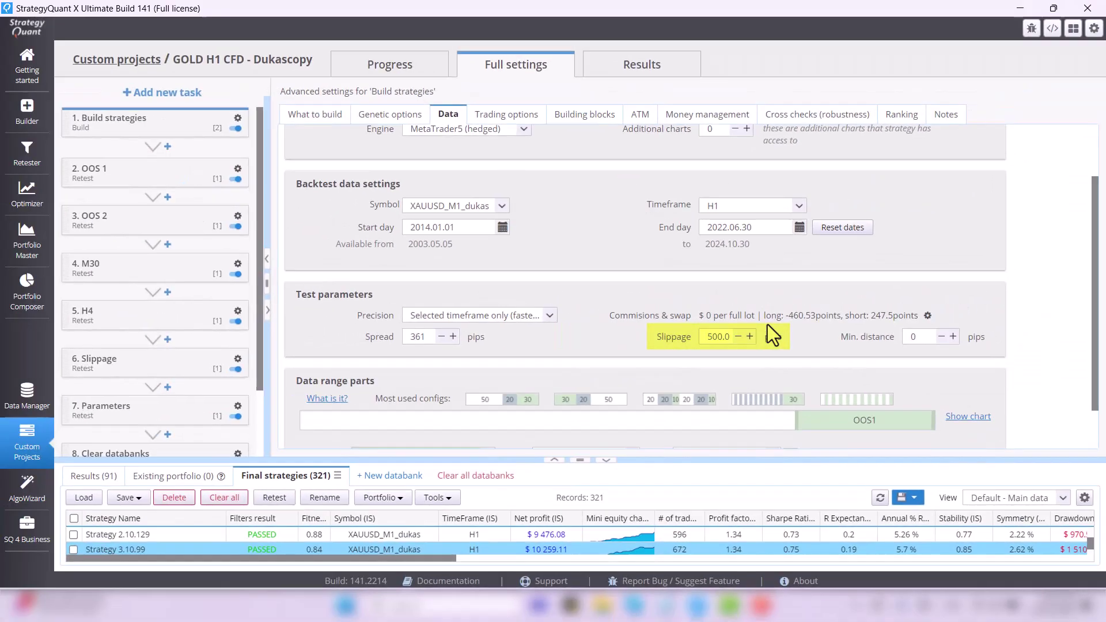
Step: Review the Parameters task's Monte Carlo retest cross-check settings with 30 simulations
left_click(115, 417)
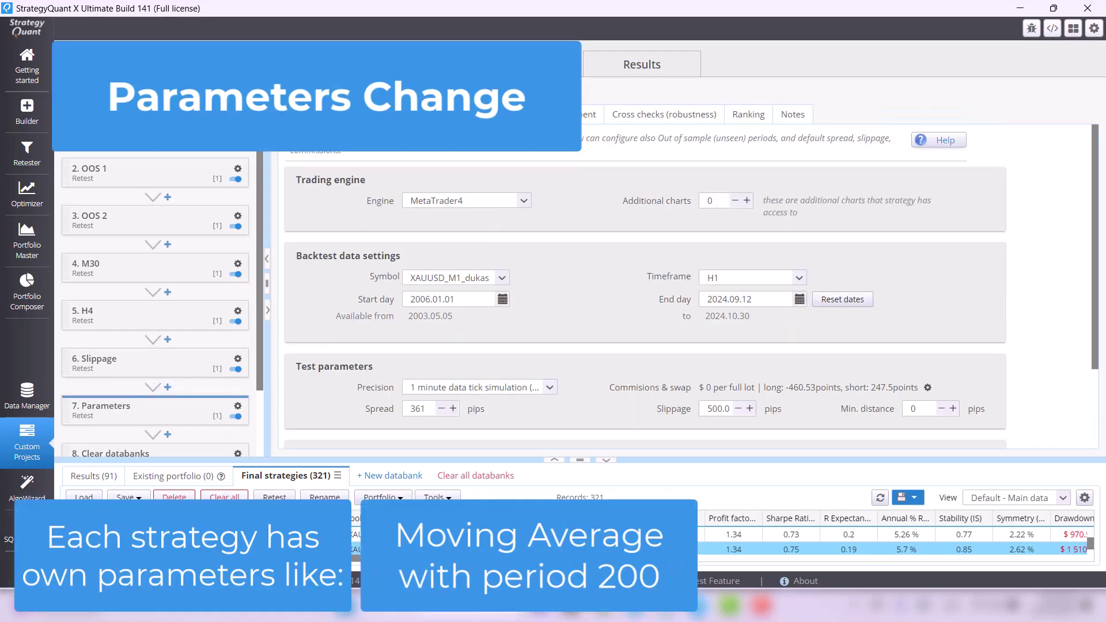
left_click(663, 116)
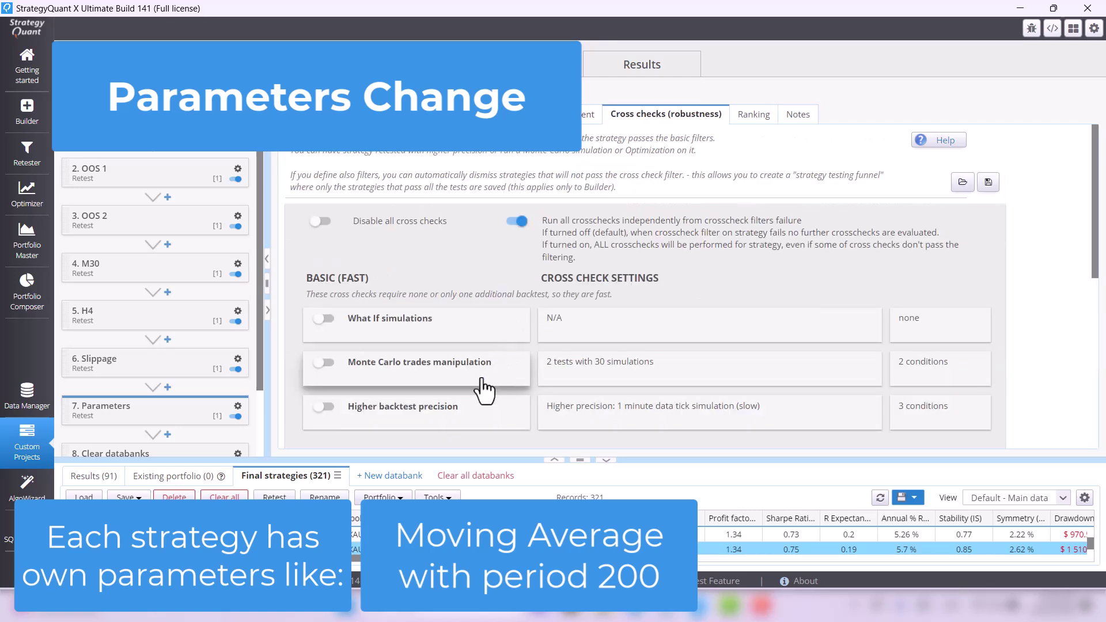
scroll(484, 389, "down", 2)
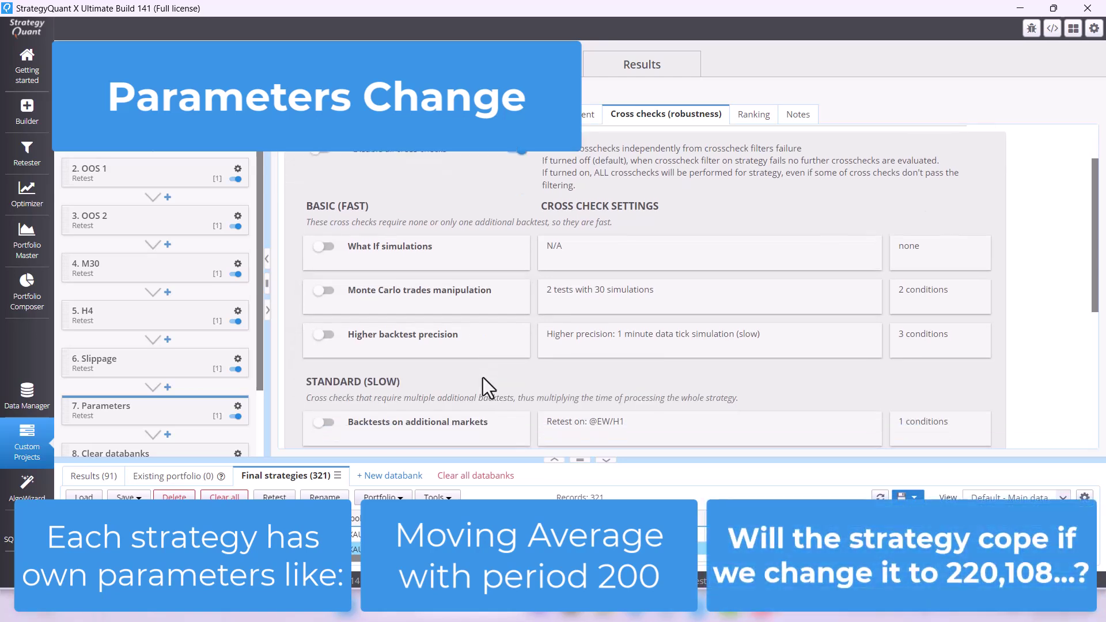
scroll(483, 378, "down", 2)
scroll(484, 378, "down", 2)
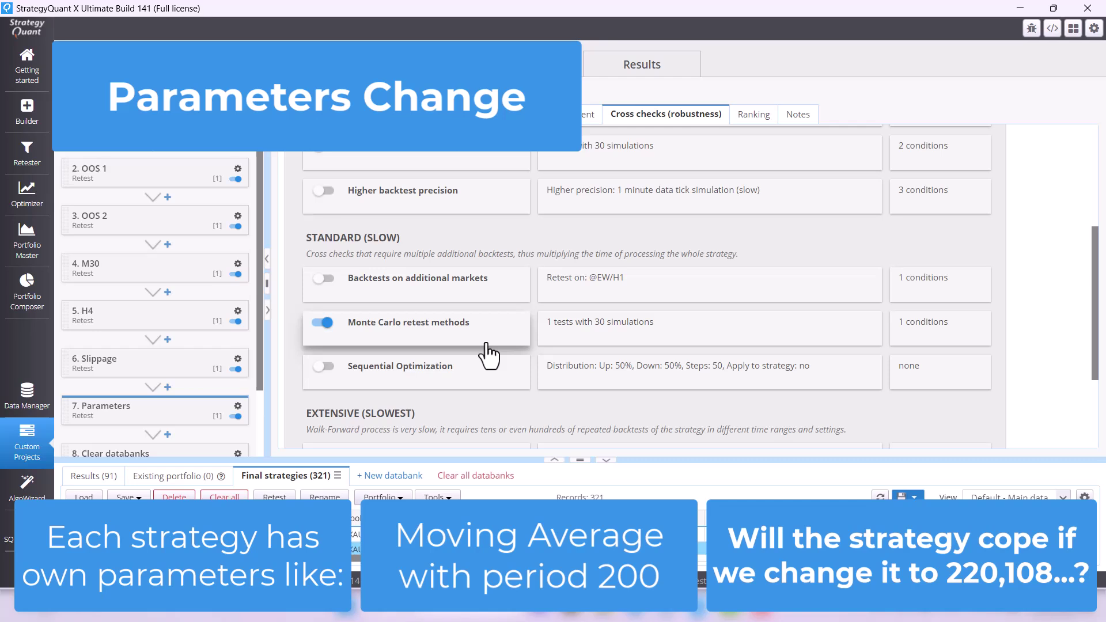
left_click(622, 337)
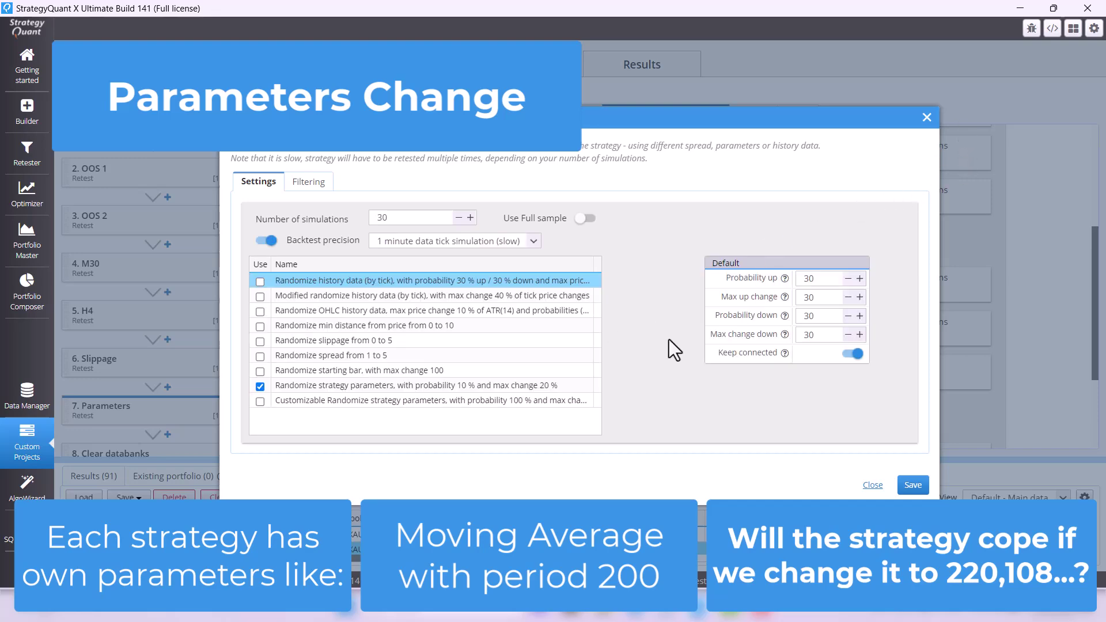
left_click(926, 118)
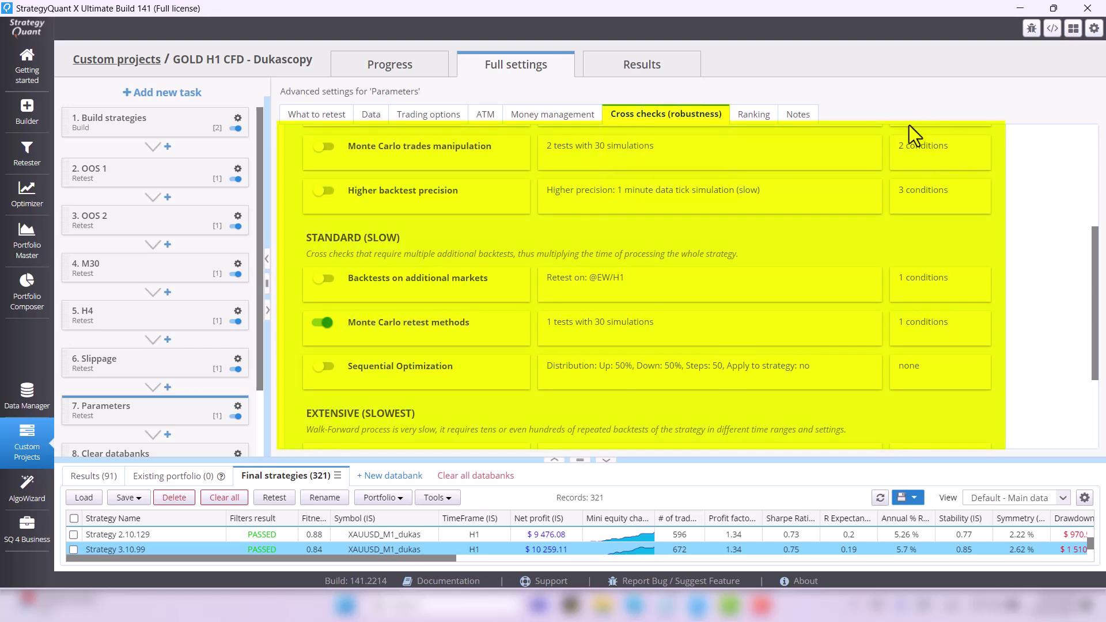
scroll(570, 344, "up", 2)
scroll(506, 294, "up", 2)
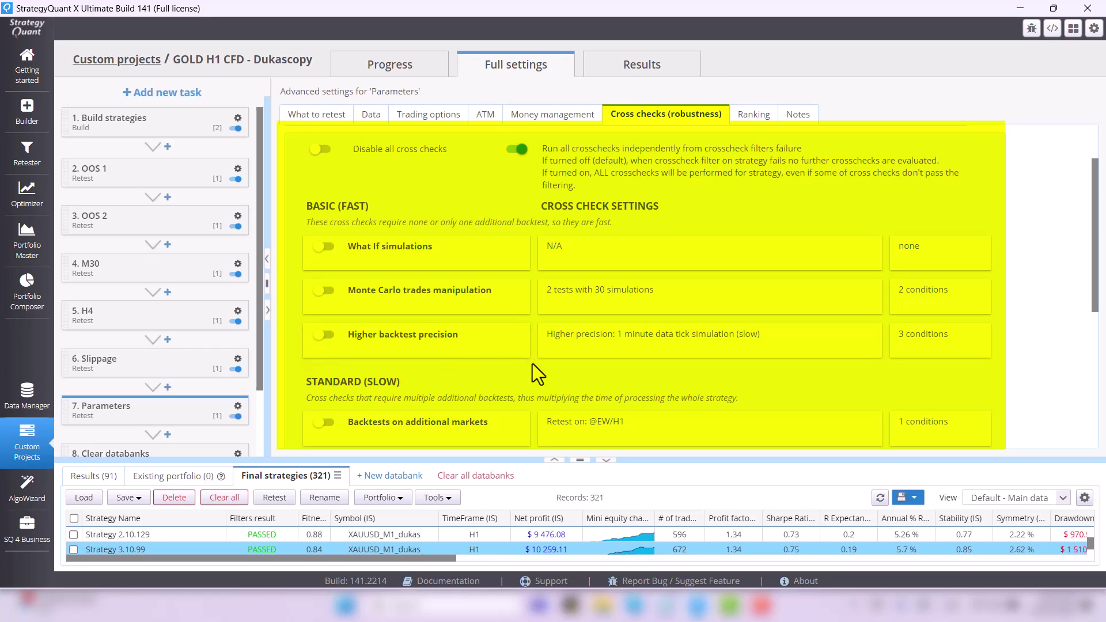
scroll(538, 363, "down", 2)
scroll(538, 368, "down", 2)
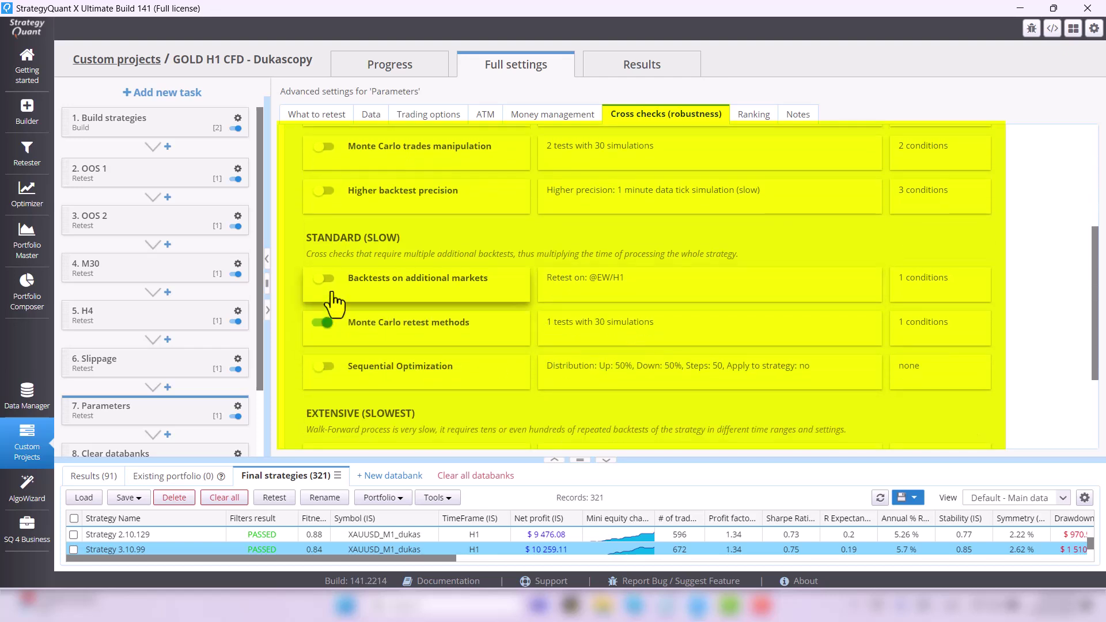
scroll(425, 403, "down", 2)
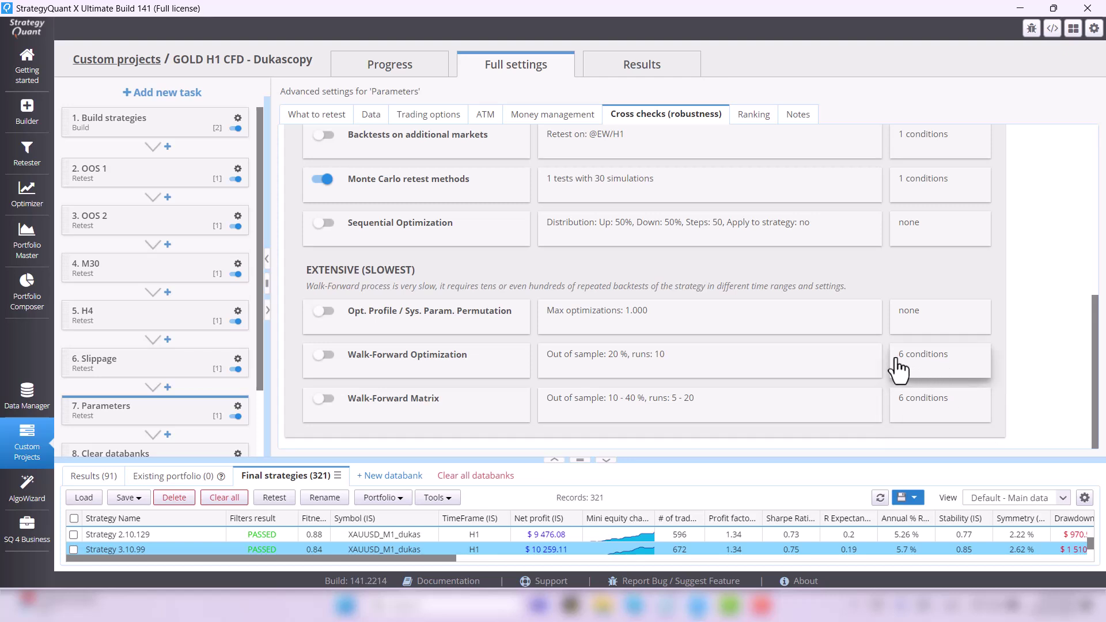
Step: Enlarge the strategy table, return to Progress and list the 91 Results strategies
mouse_move(582, 460)
left_mouse_down()
mouse_move(582, 353)
mouse_move(600, 275)
left_mouse_up()
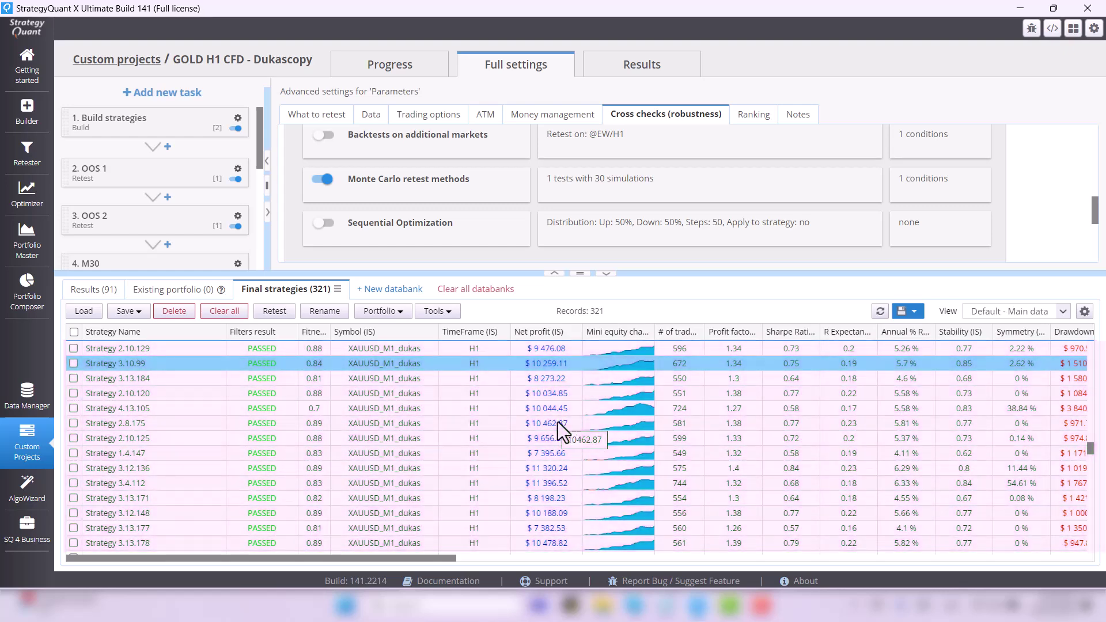
left_click(398, 74)
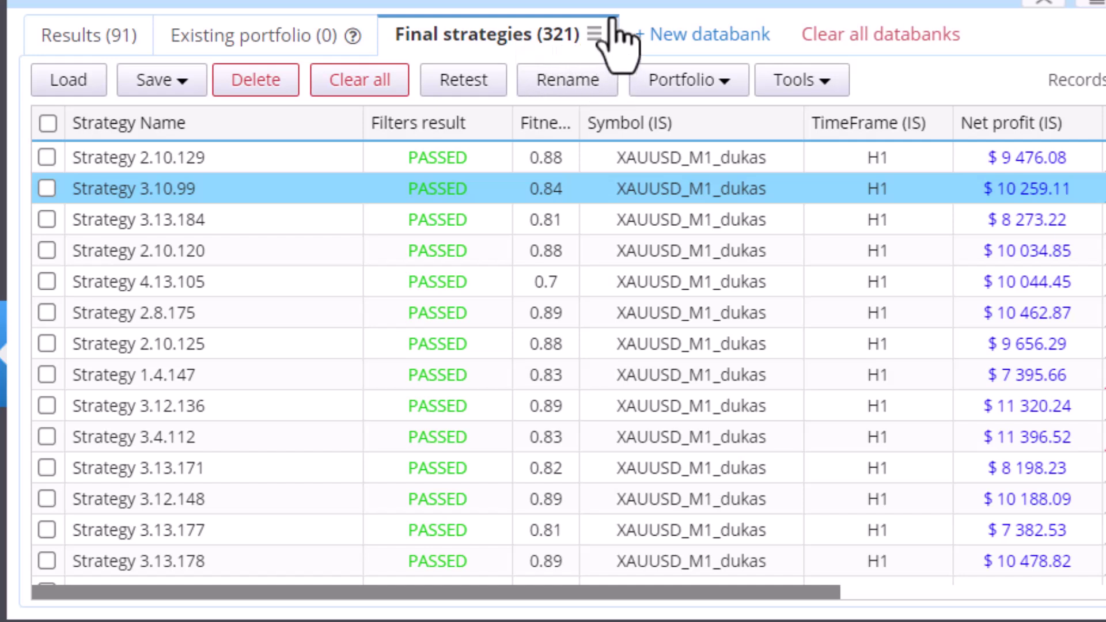
left_click(85, 40)
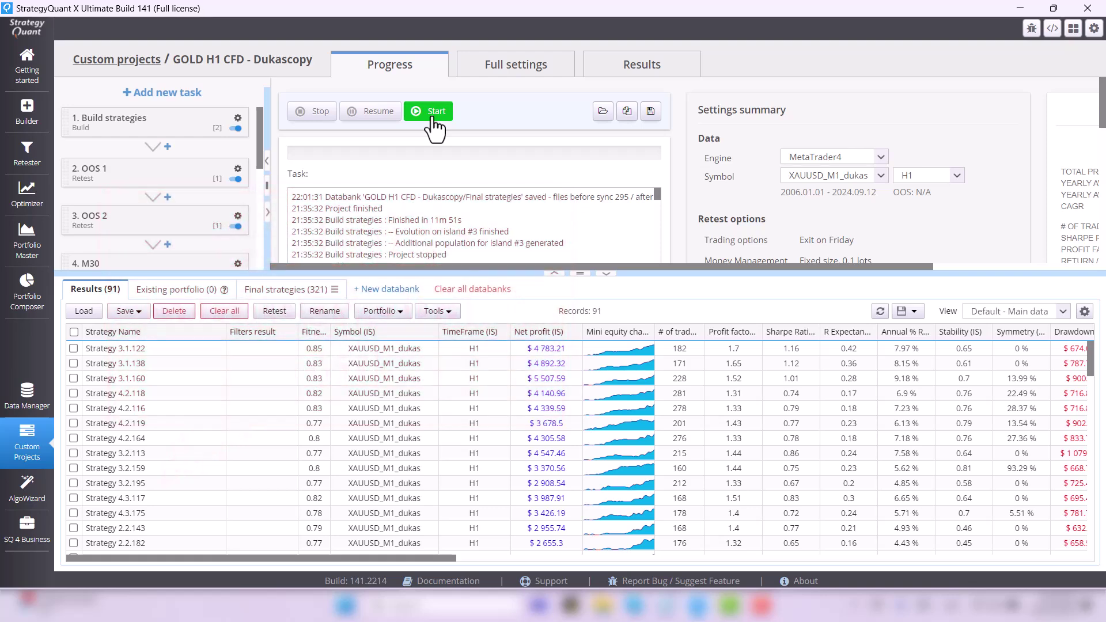
Step: Start the GOLD H1 project run, building over 2014.01.01–2022.06.30
left_click(431, 120)
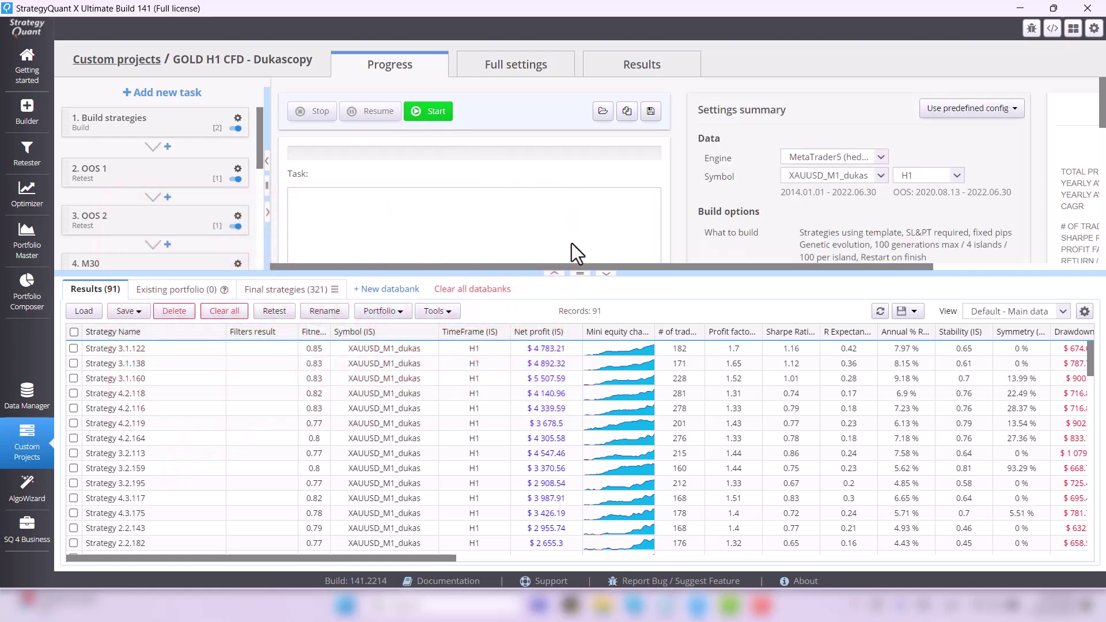